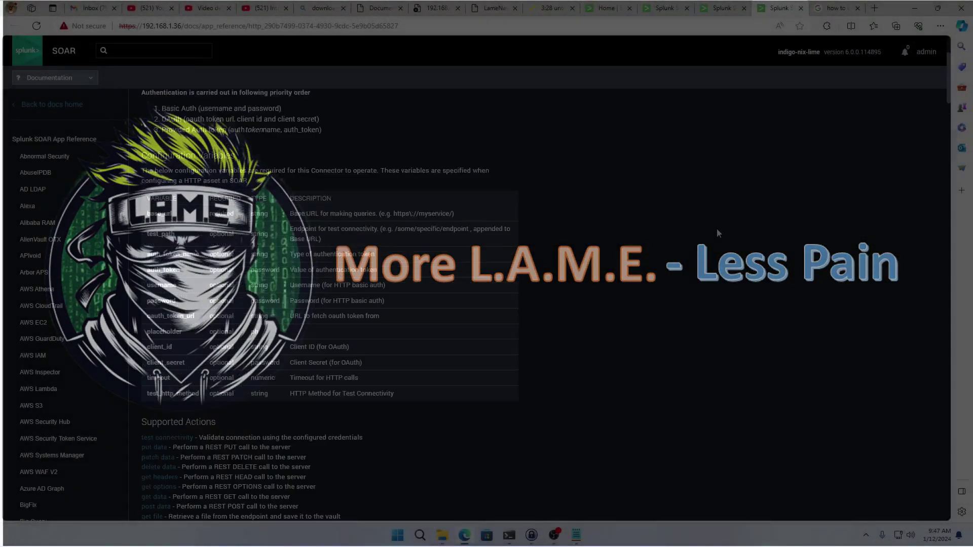
Open the HTTP app's documentation from the installed Apps list.
scroll(766, 245, "up", 1)
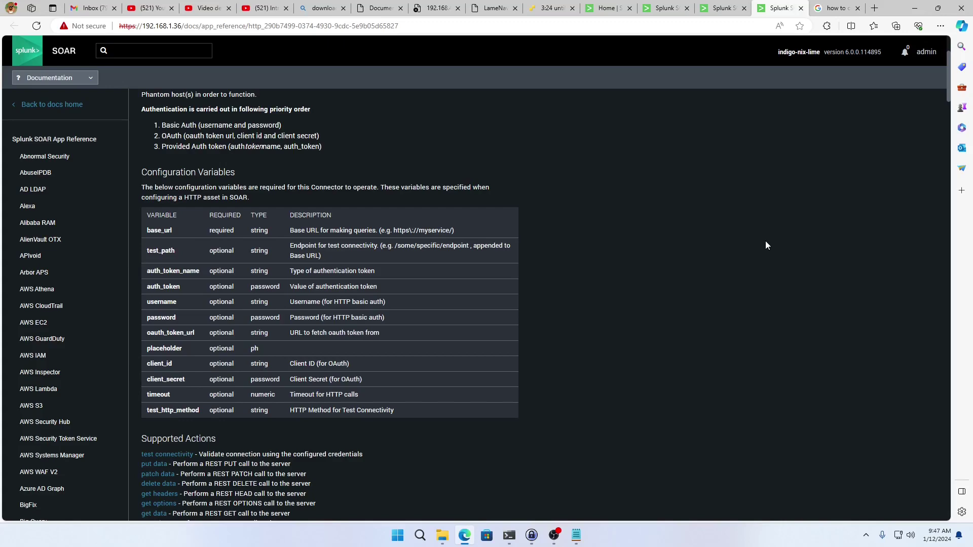
scroll(766, 242, "up", 3)
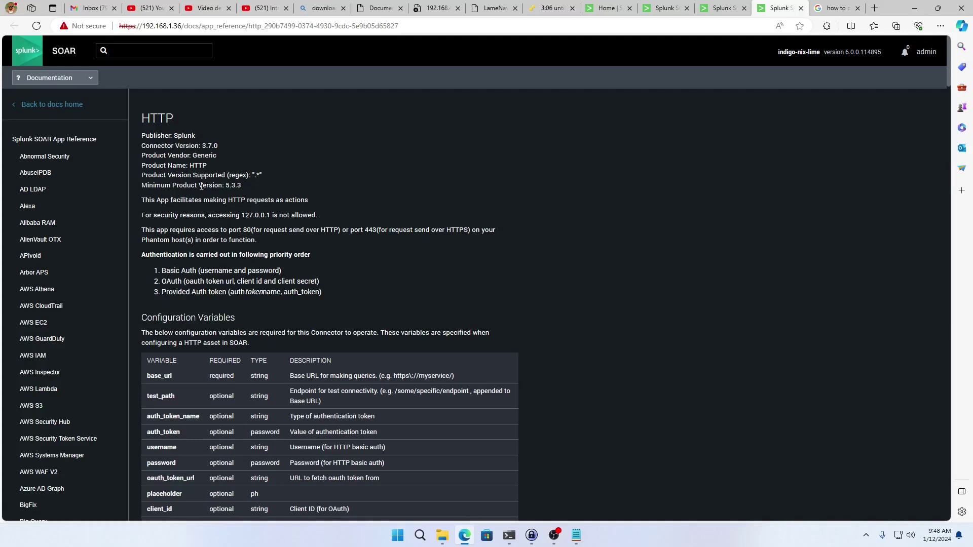
left_click(88, 81)
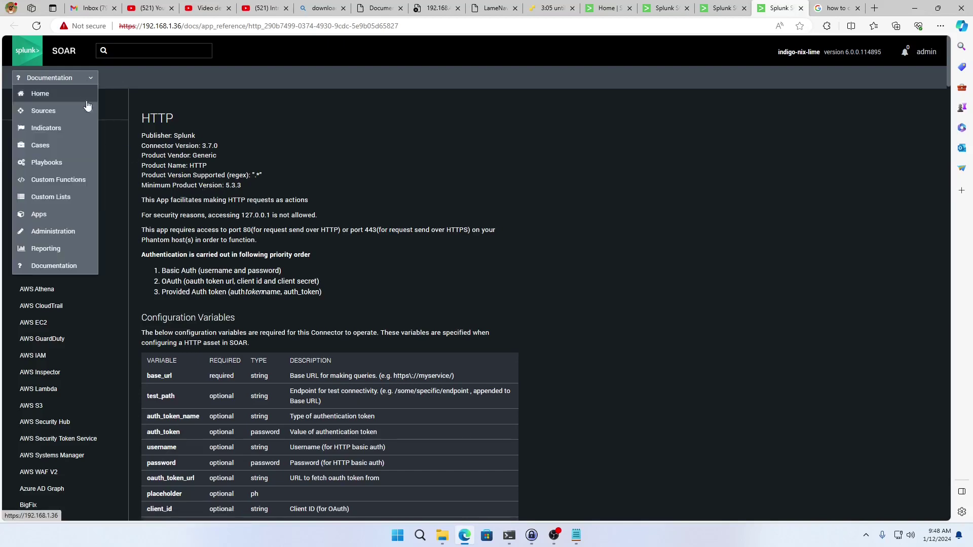
left_click(59, 214)
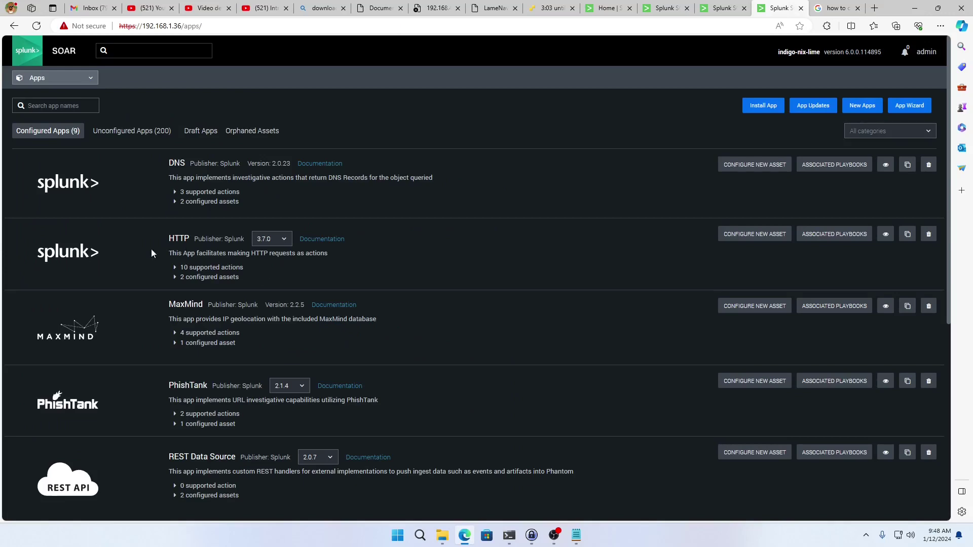
left_click(335, 243)
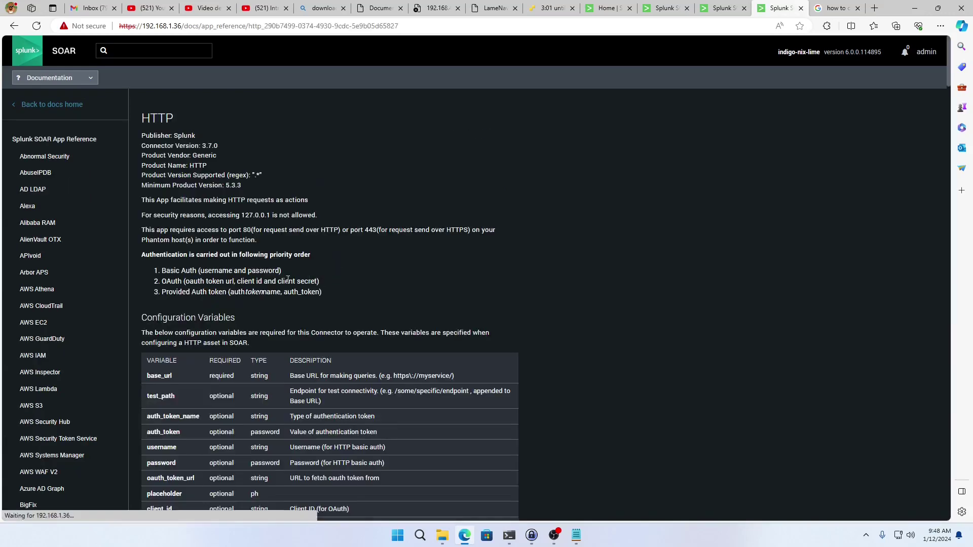
Jump to the test connectivity and get headers action details in the documentation.
scroll(242, 280, "down", 3)
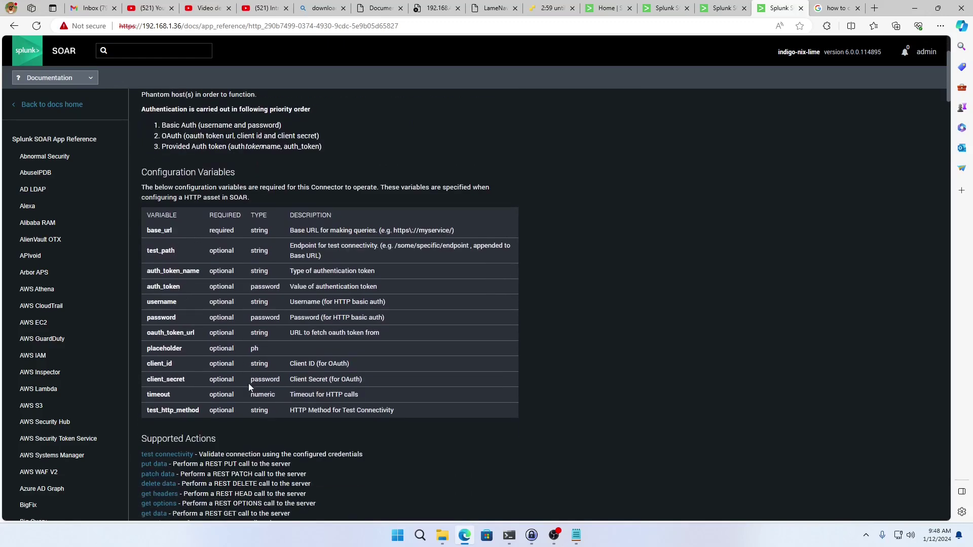
scroll(331, 354, "down", 6)
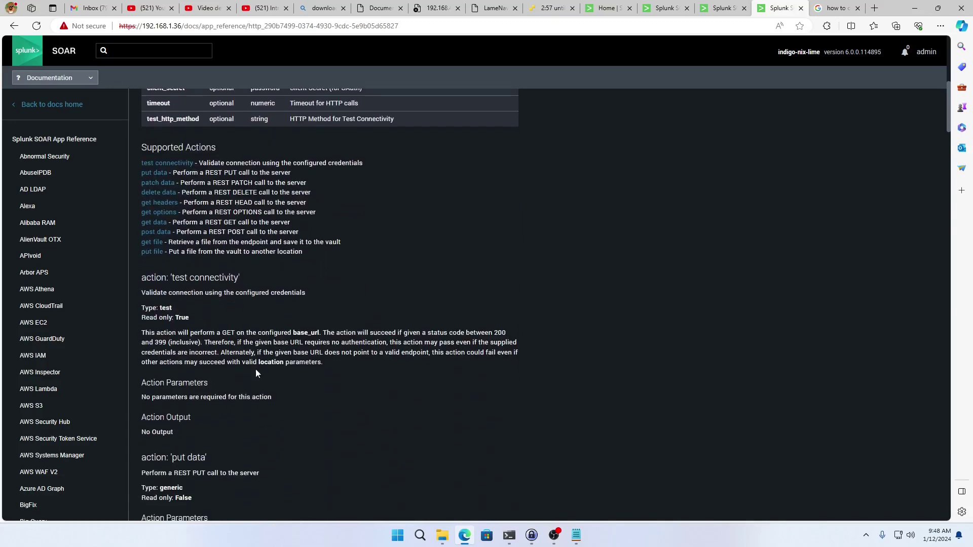
left_click(169, 164)
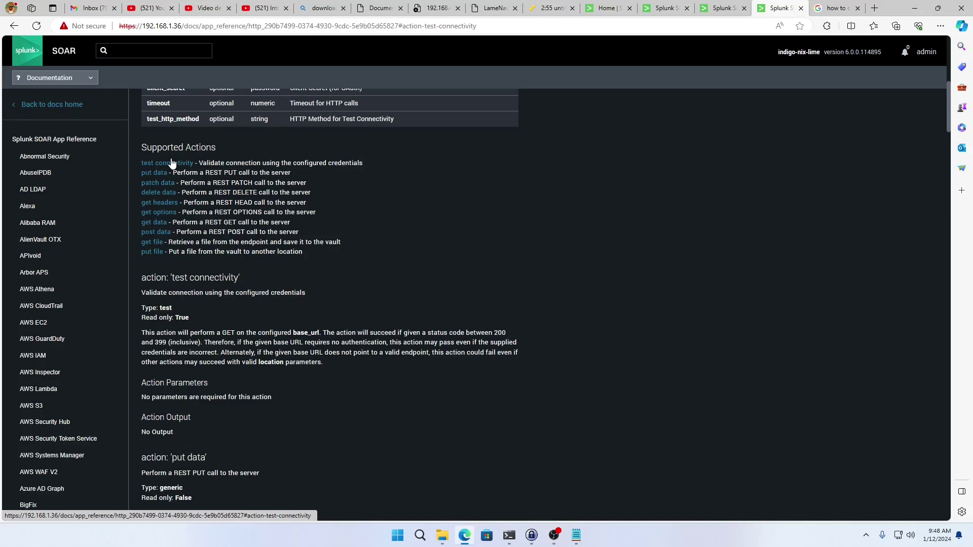
left_click(166, 202)
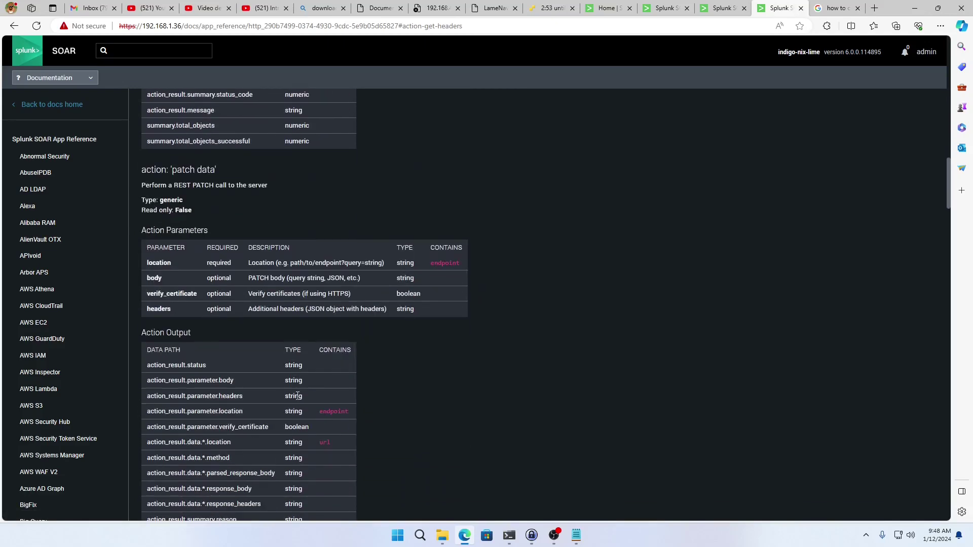
scroll(298, 395, "down", 10)
scroll(294, 392, "up", 9)
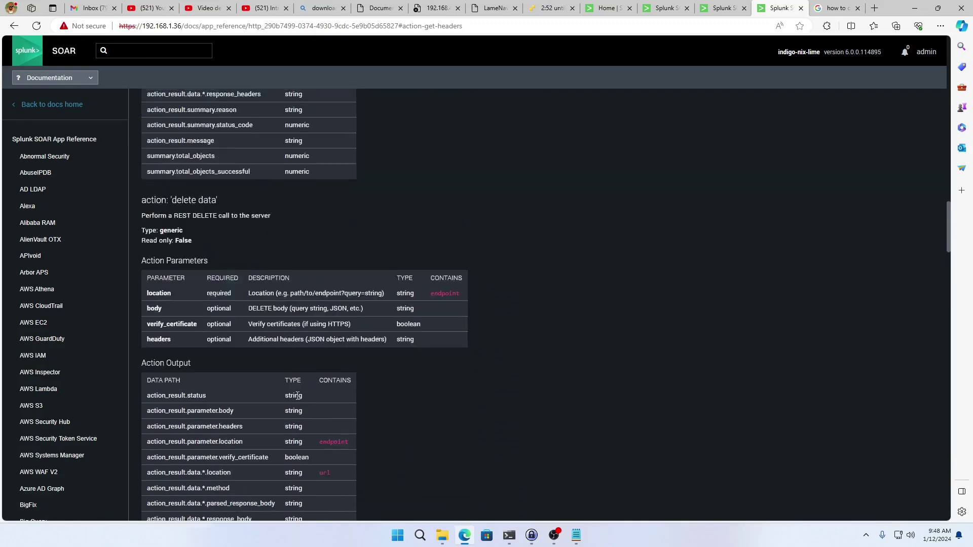
scroll(293, 390, "up", 1)
scroll(268, 386, "down", 3)
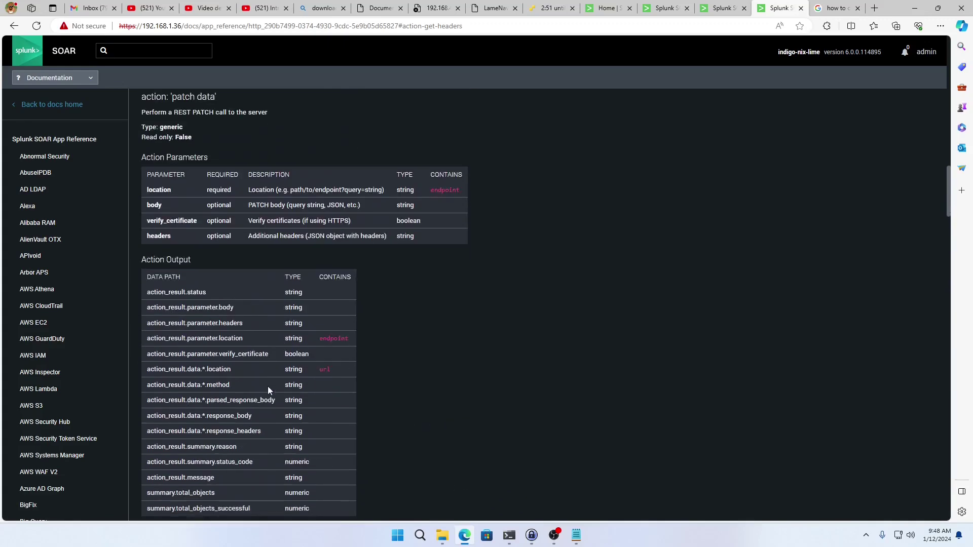
scroll(238, 350, "up", 2)
Copy action_result.status from the action details and scroll through the documentation.
key("ctrl+c")
scroll(355, 357, "up", 15)
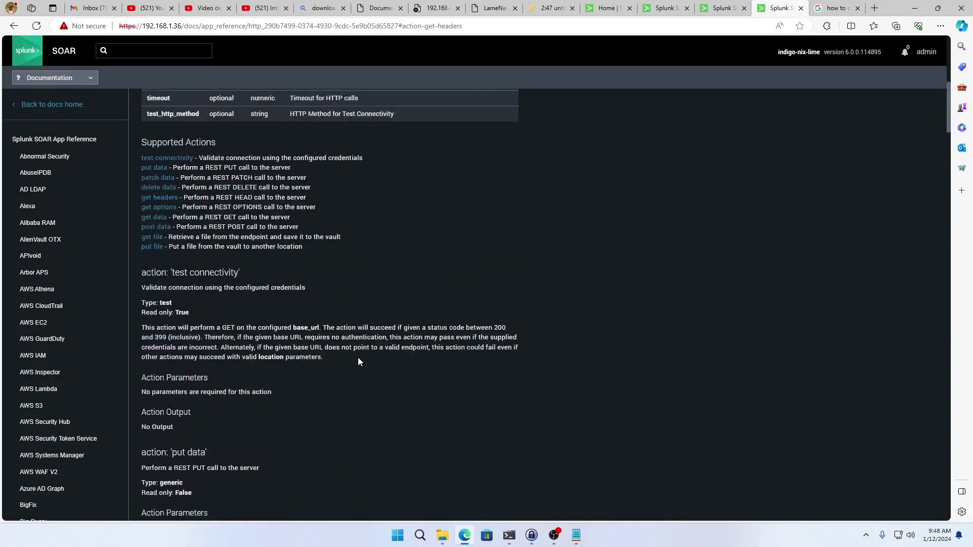
scroll(392, 383, "down", 15)
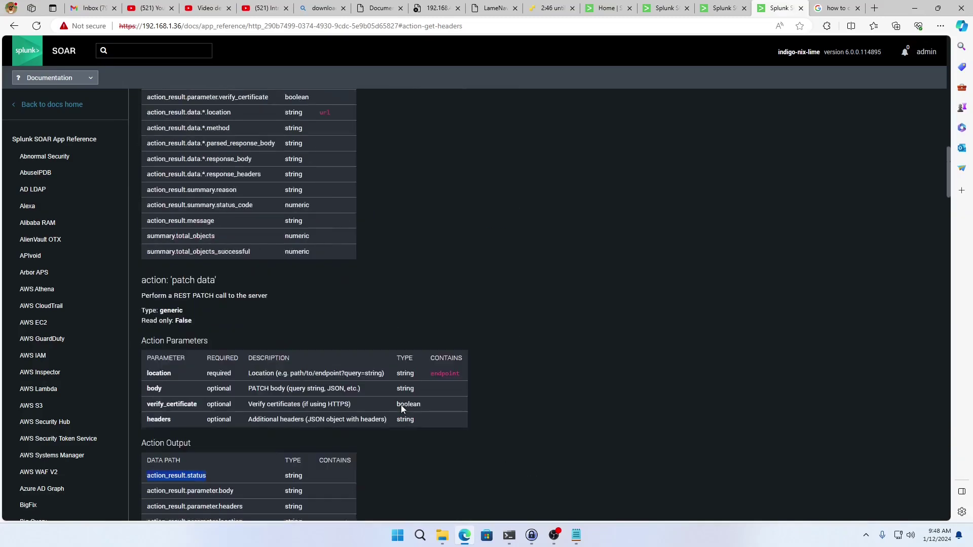
scroll(402, 408, "down", 15)
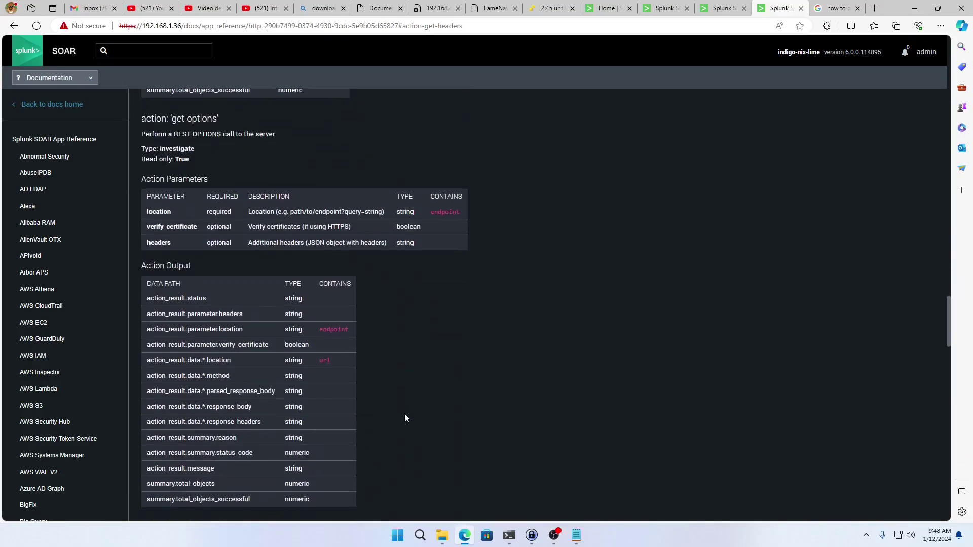
scroll(406, 415, "down", 12)
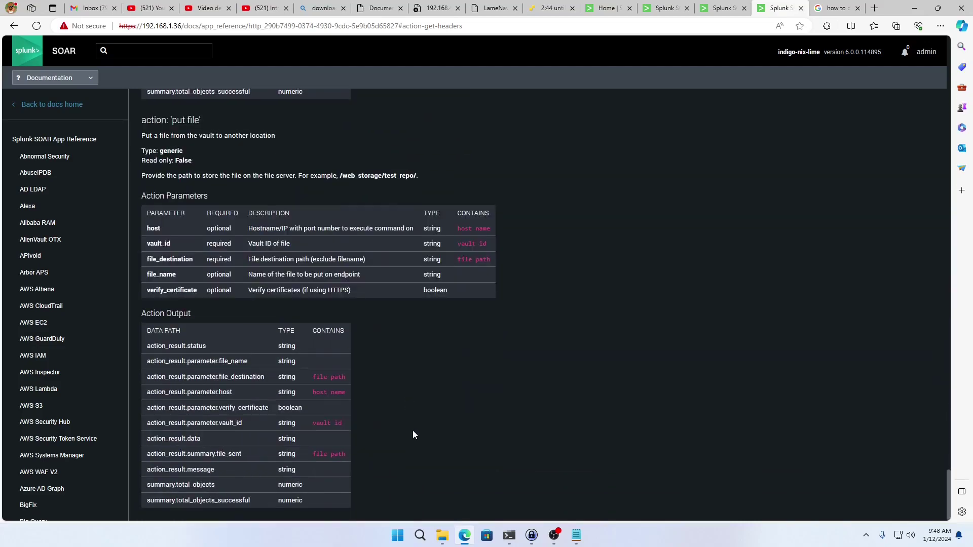
scroll(415, 437, "up", 15)
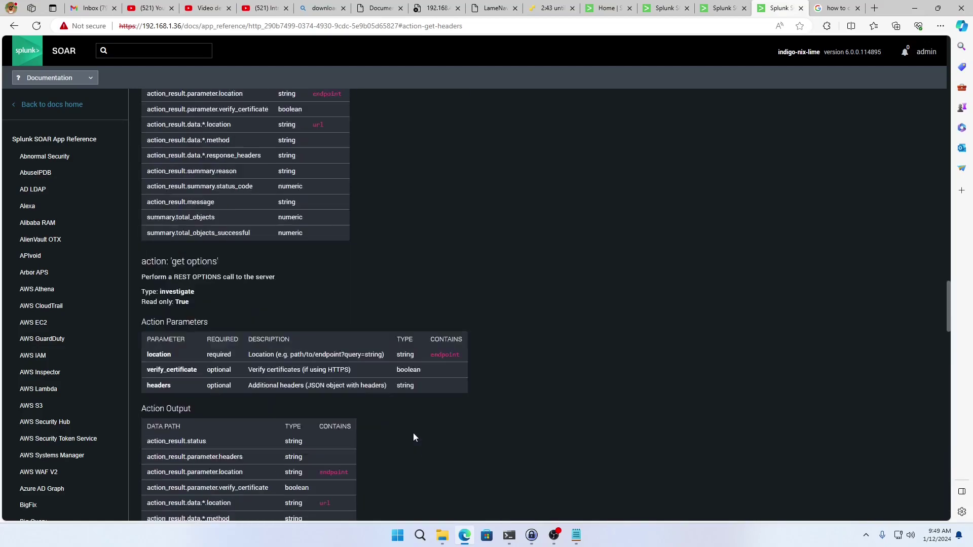
scroll(405, 226, "up", 20)
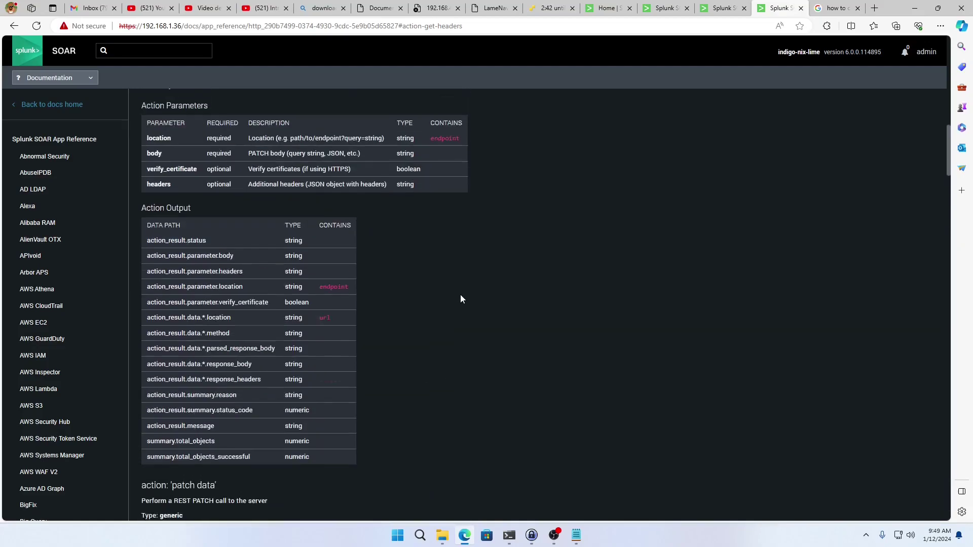
scroll(461, 294, "up", 6)
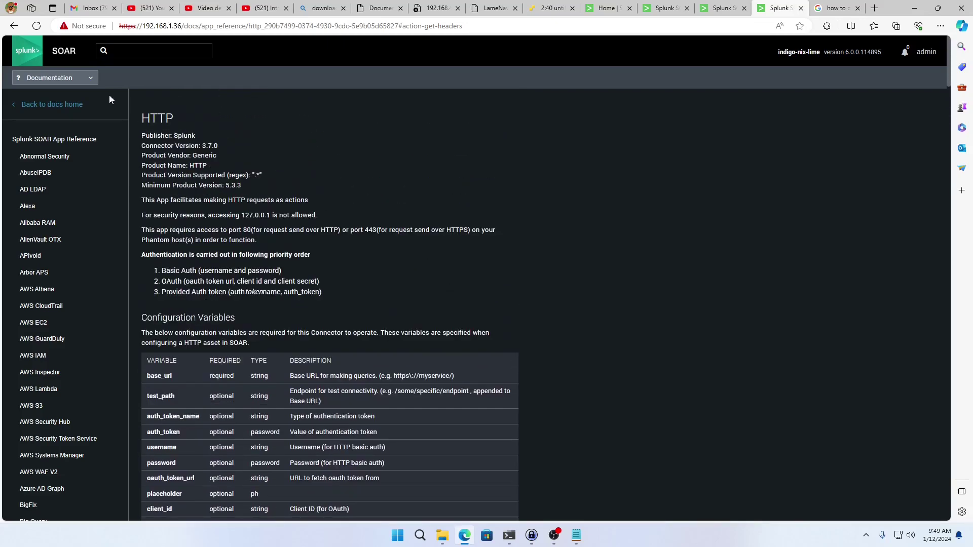
Start a new HTTP asset from Apps and show its Asset Settings, including base URL and token fields.
left_click(91, 79)
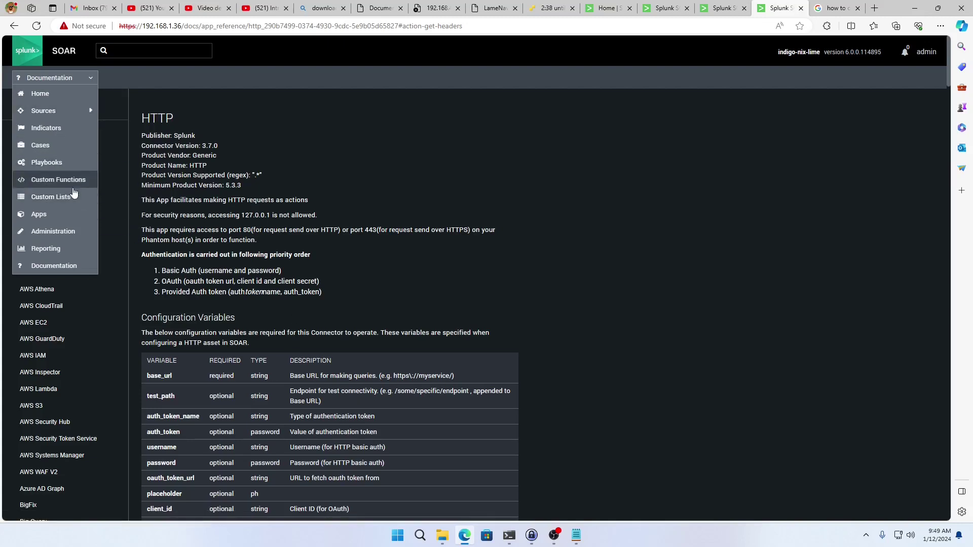
left_click(45, 214)
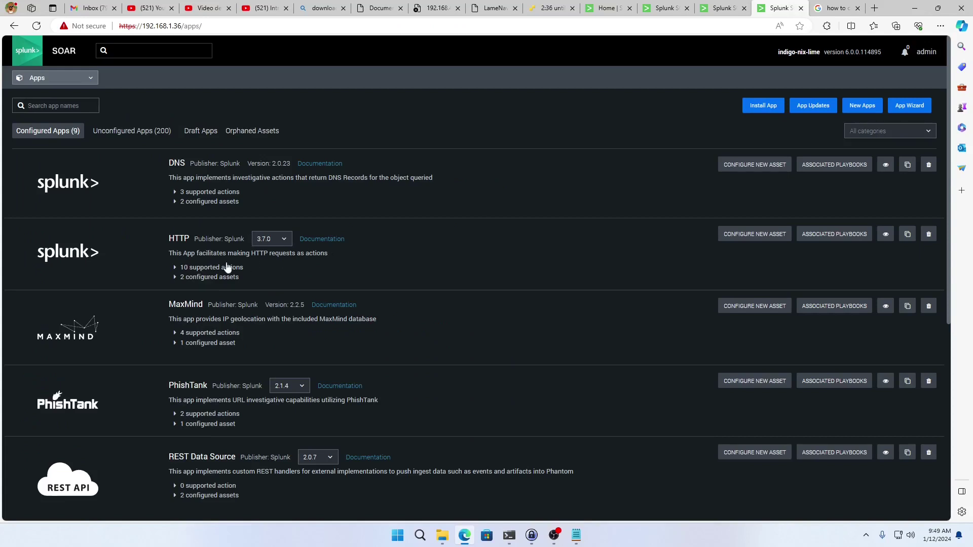
left_click(764, 239)
scroll(230, 369, "down", 2)
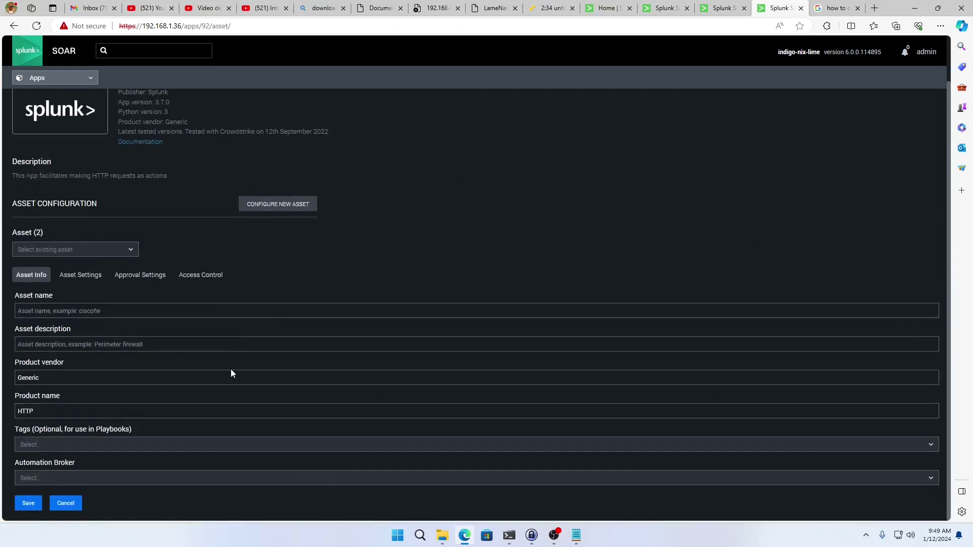
scroll(177, 359, "up", 1)
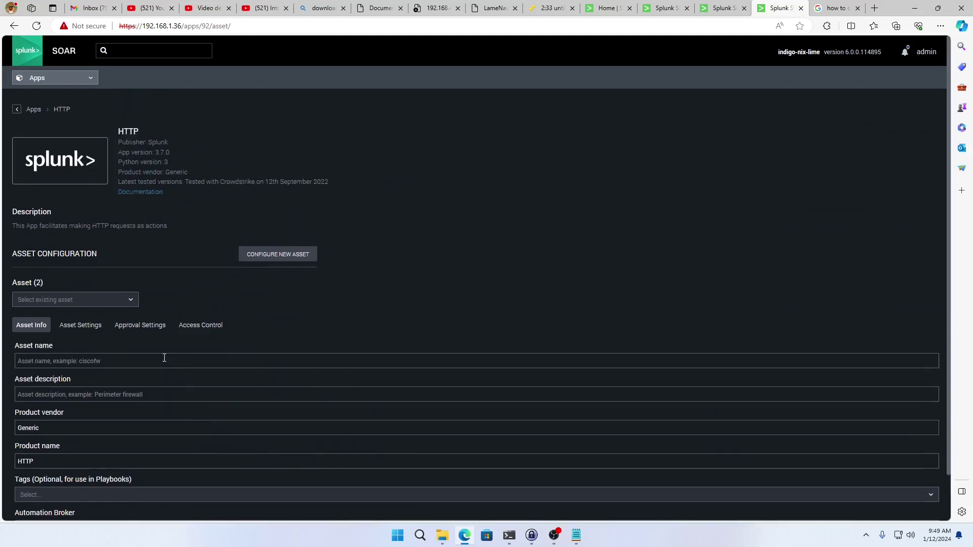
left_click(77, 327)
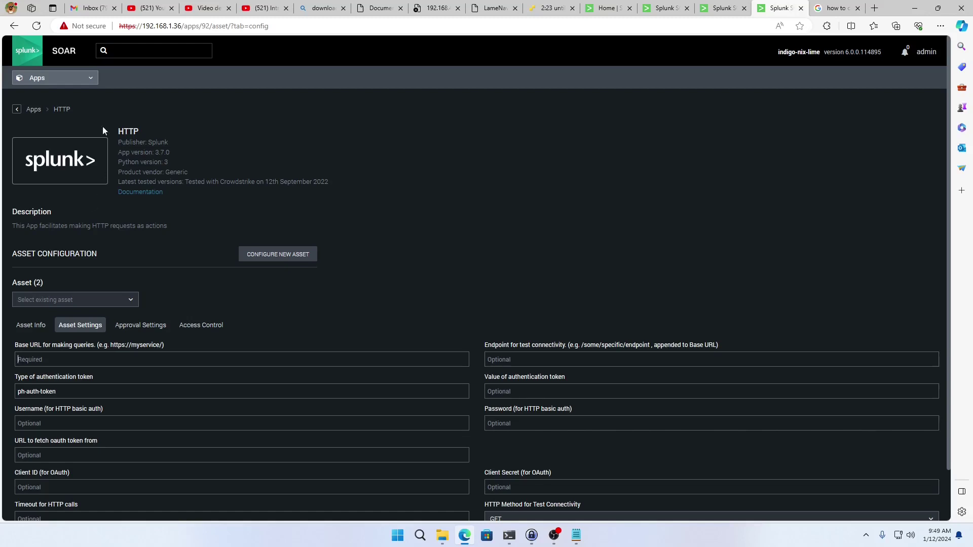
left_click(88, 79)
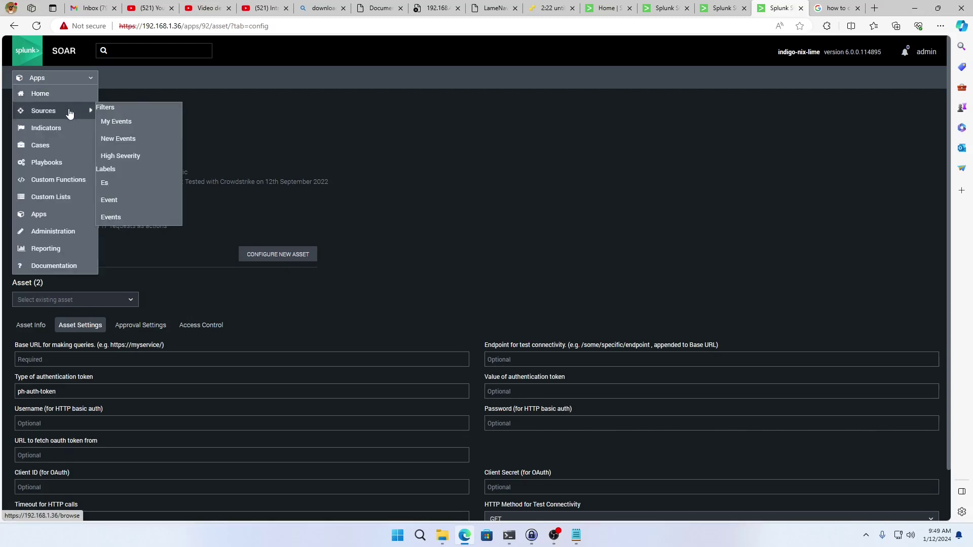
Open the HTTP app in the app editor and view CONTRIBUTING.md, LICENSE, NOTICE and README.md.
left_click(38, 214)
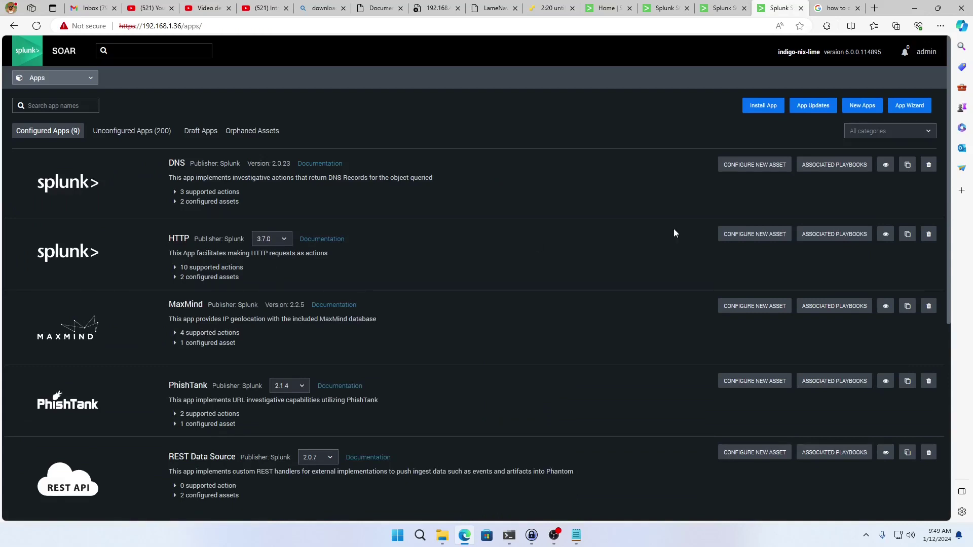
left_click(885, 236)
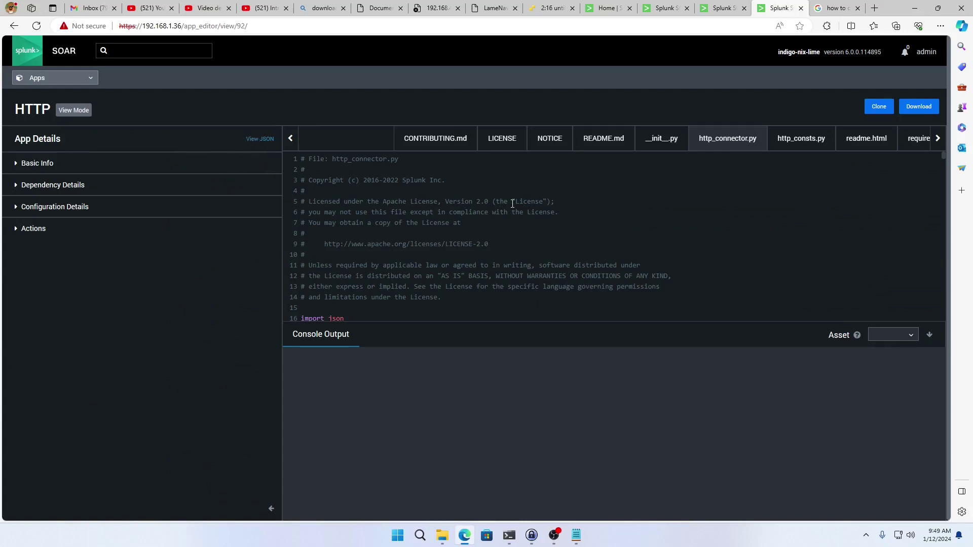
left_click(437, 147)
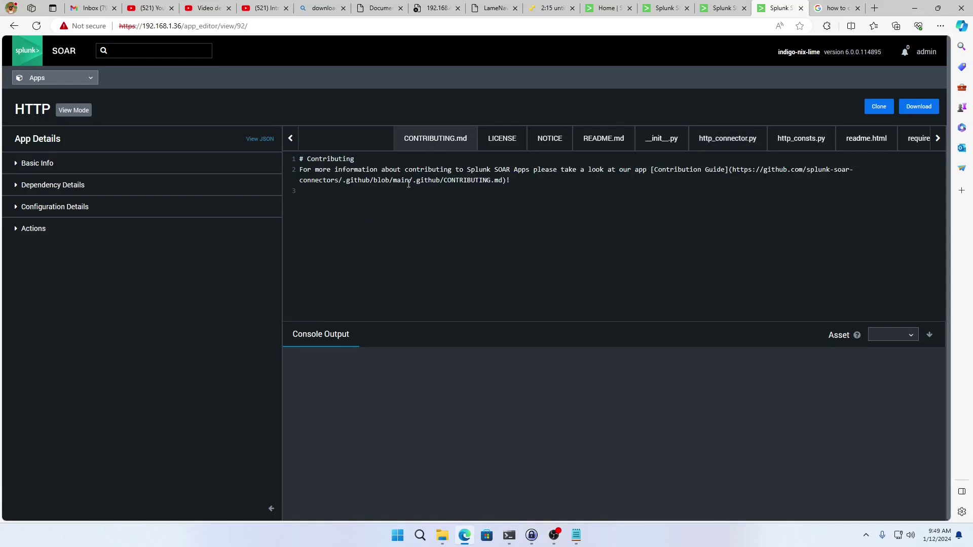
left_click(505, 143)
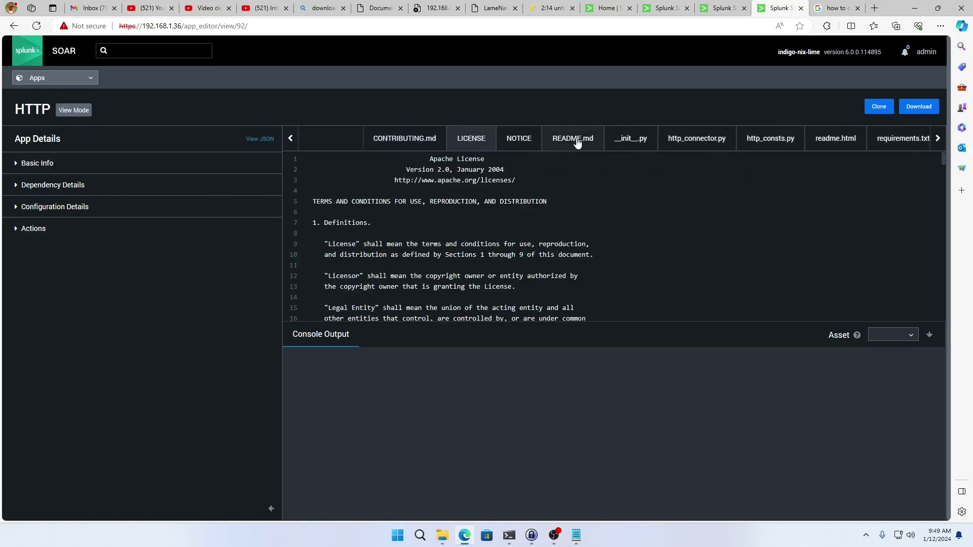
left_click(538, 145)
left_click(560, 145)
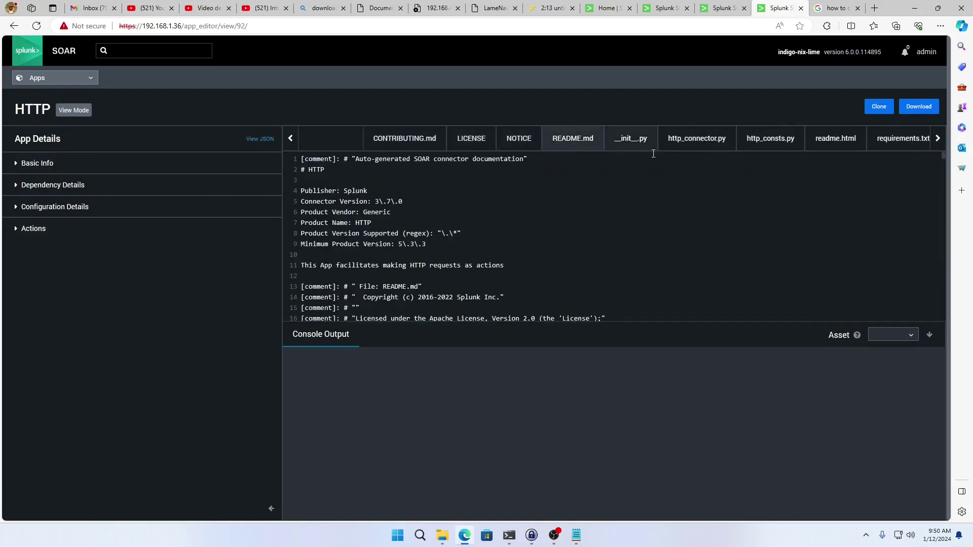
Return to the http_connector.py source and bring up the page search.
left_click(708, 147)
right_click(637, 216)
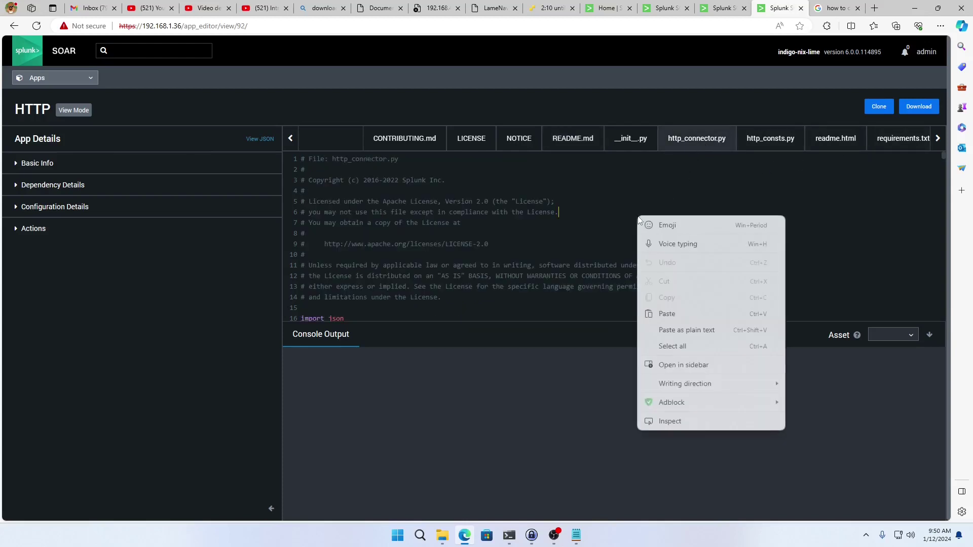
left_click(606, 237)
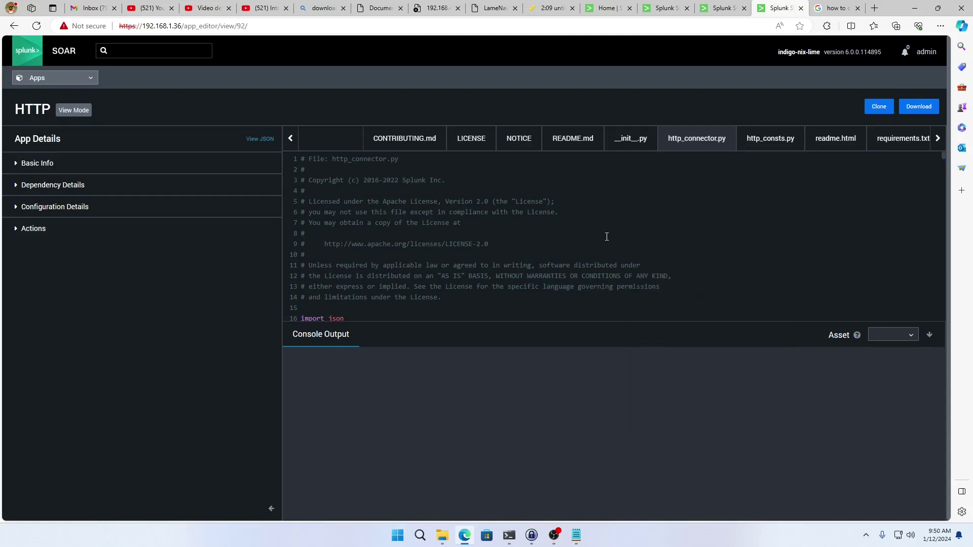
key("ctrl+f")
Search http_connector.py for action_result.status and scroll the code, finding no matches.
type("v")
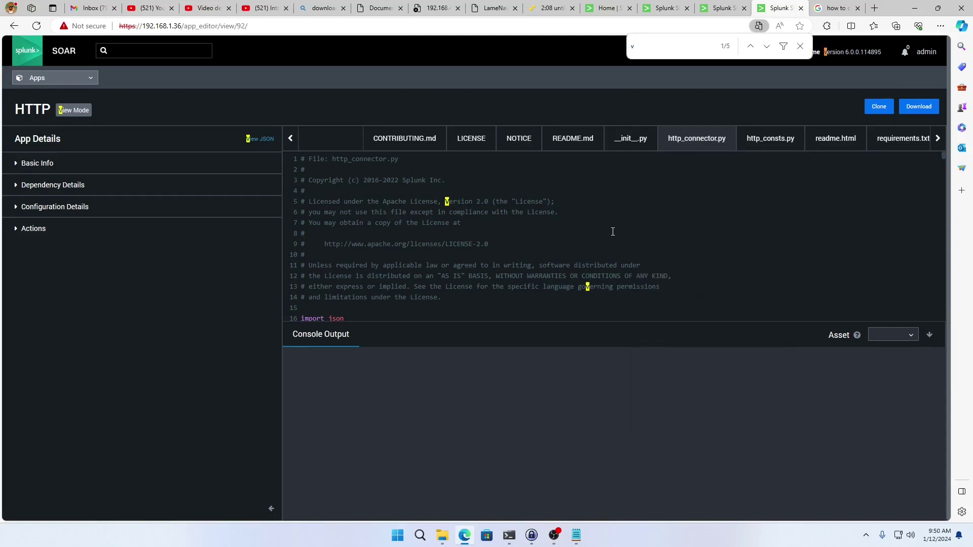
key("BackSpace")
type("action_result.status")
scroll(649, 233, "down", 5)
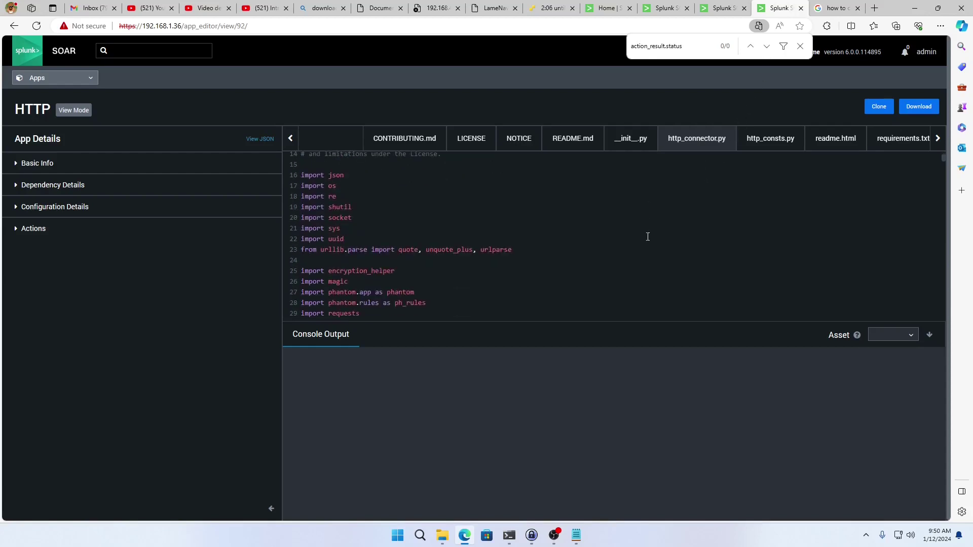
scroll(463, 237, "down", 2)
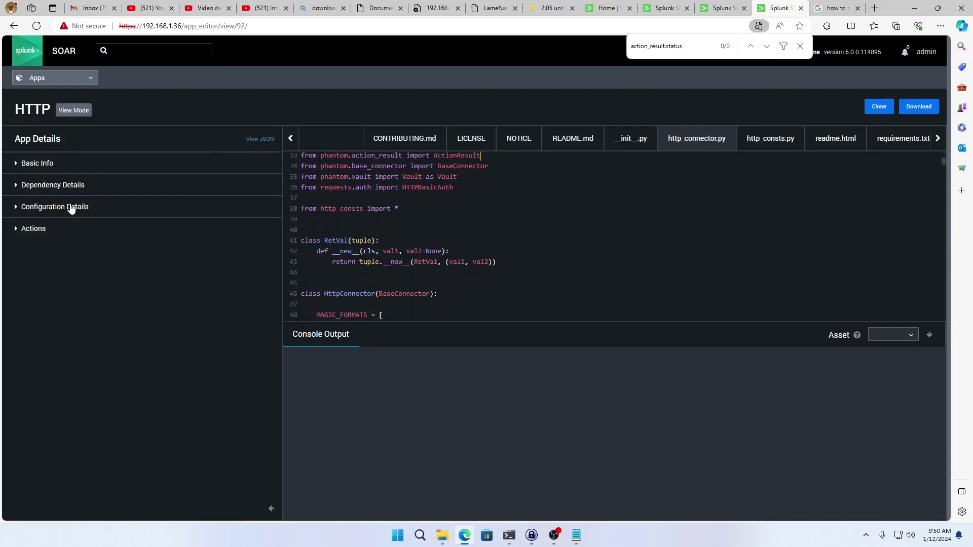
scroll(402, 250, "up", 5)
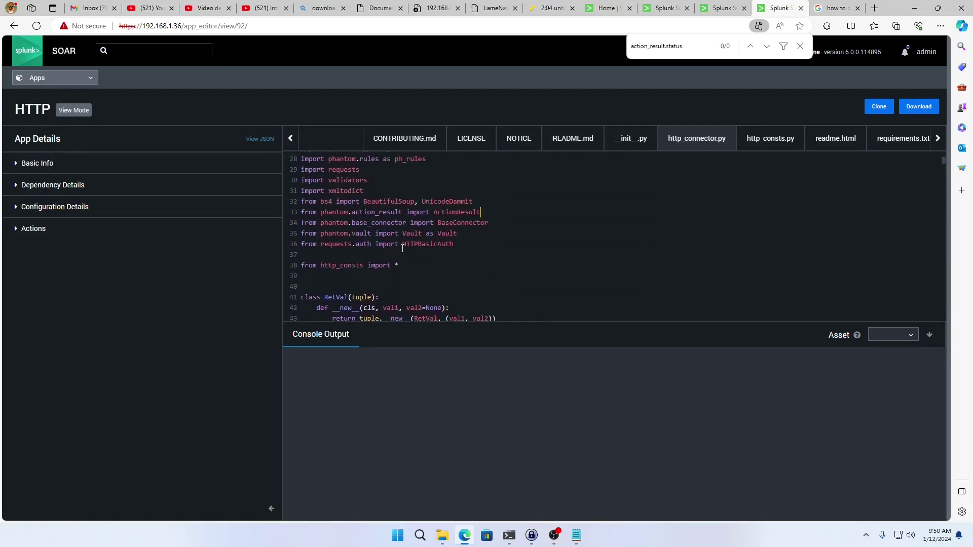
scroll(391, 240, "down", 8)
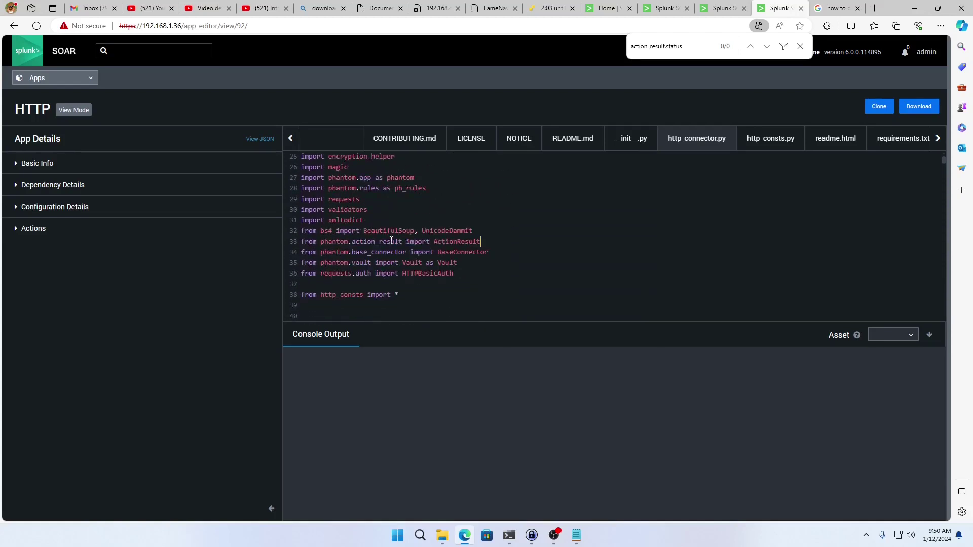
scroll(392, 241, "down", 1)
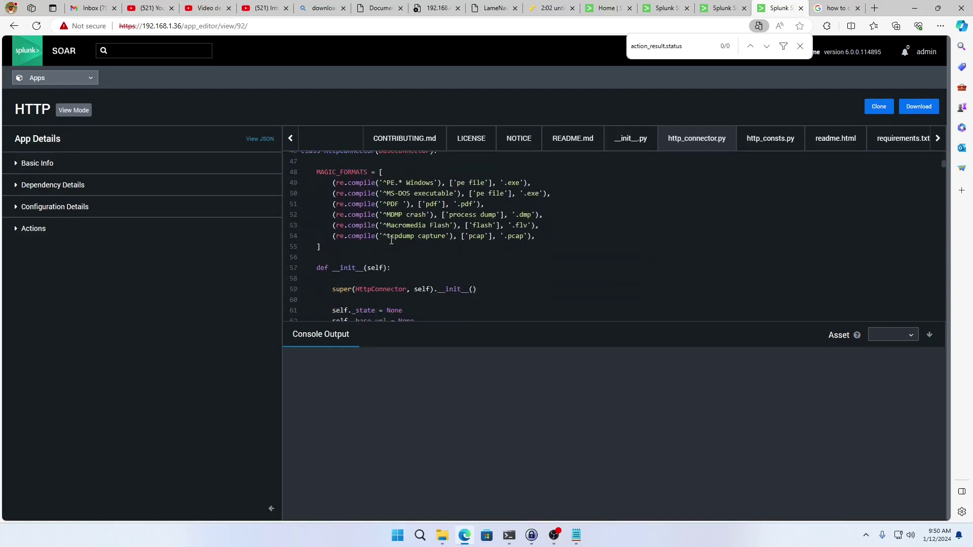
scroll(386, 236, "up", 1)
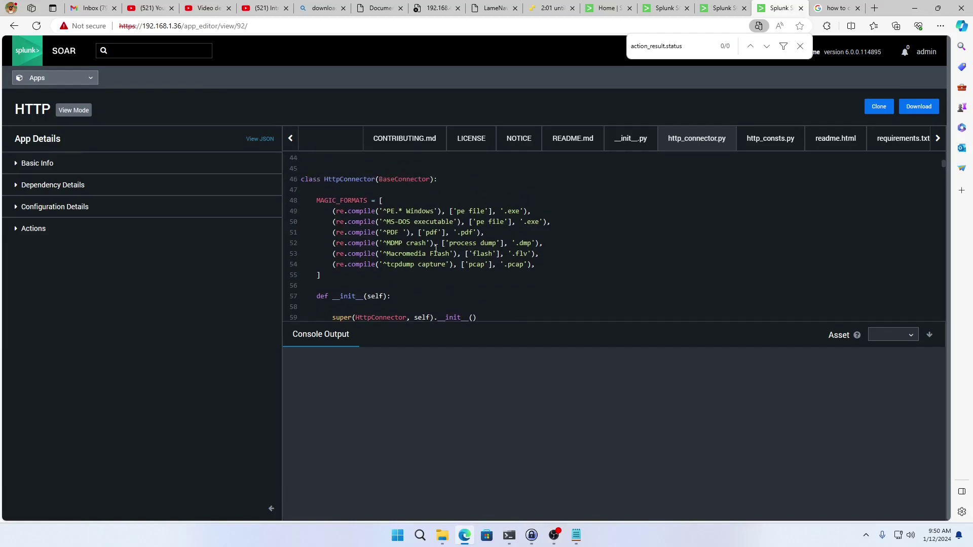
scroll(436, 248, "down", 8)
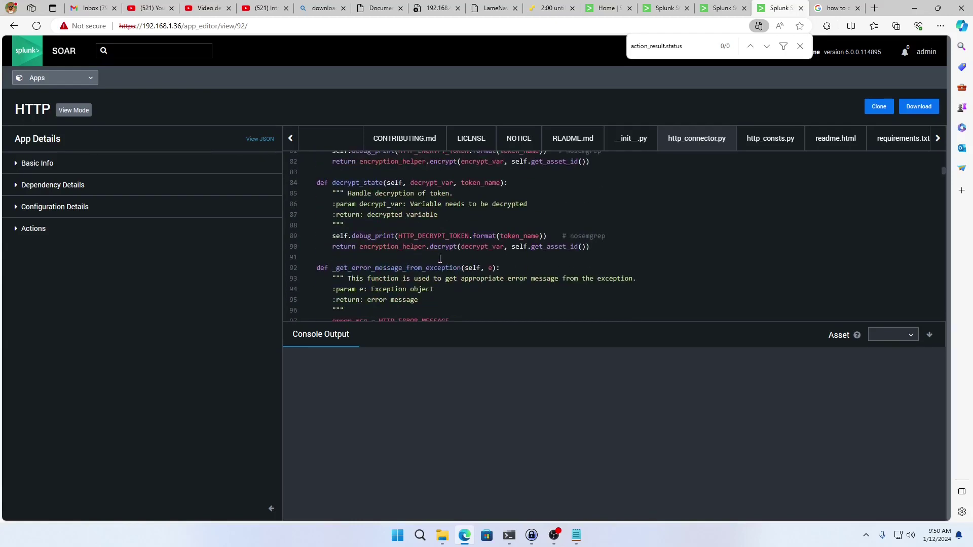
scroll(440, 258, "down", 8)
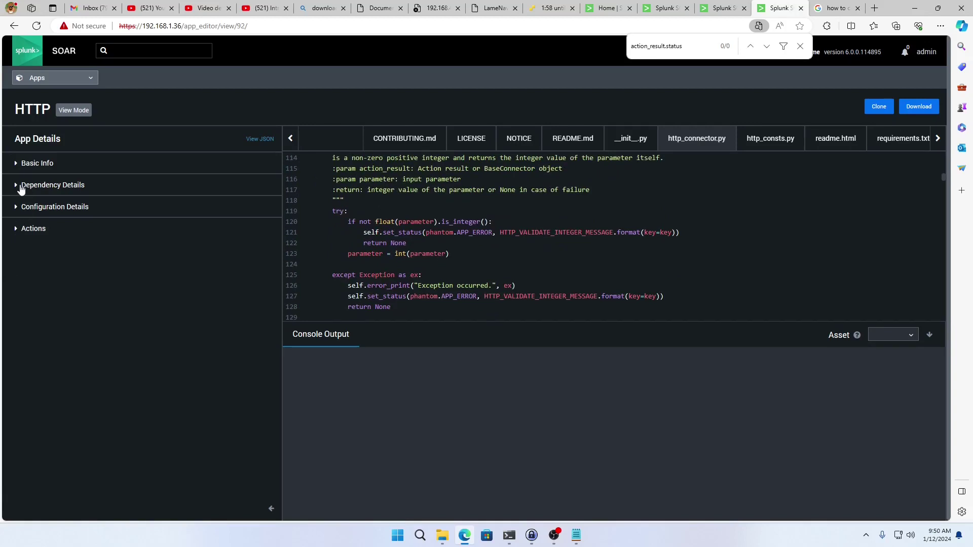
left_click(20, 189)
Collapse Dependency Details and expand the Configuration Details table of 12 fields.
left_click(21, 188)
left_click(24, 209)
scroll(545, 273, "down", 10)
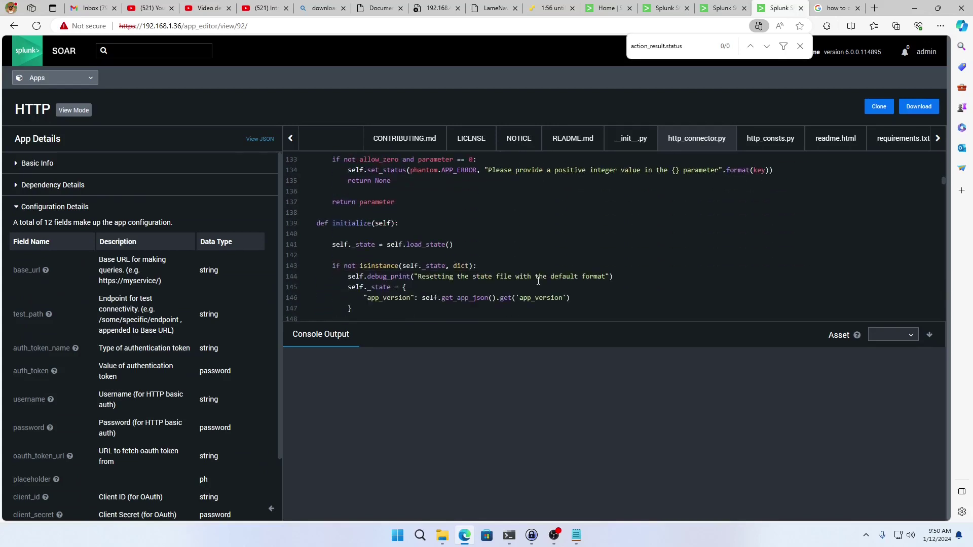
scroll(538, 281, "down", 2)
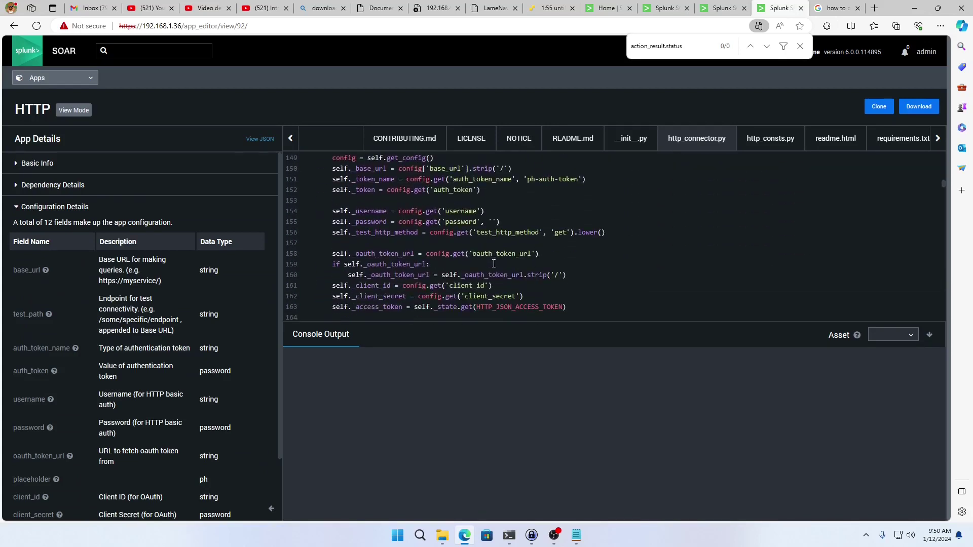
scroll(493, 263, "down", 1)
scroll(456, 249, "up", 1)
scroll(477, 217, "up", 3)
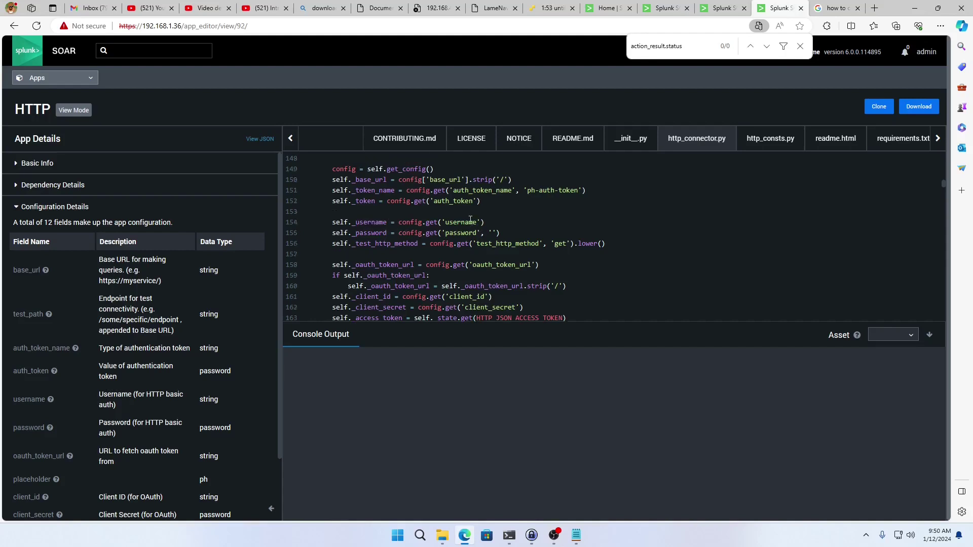
scroll(457, 242, "down", 2)
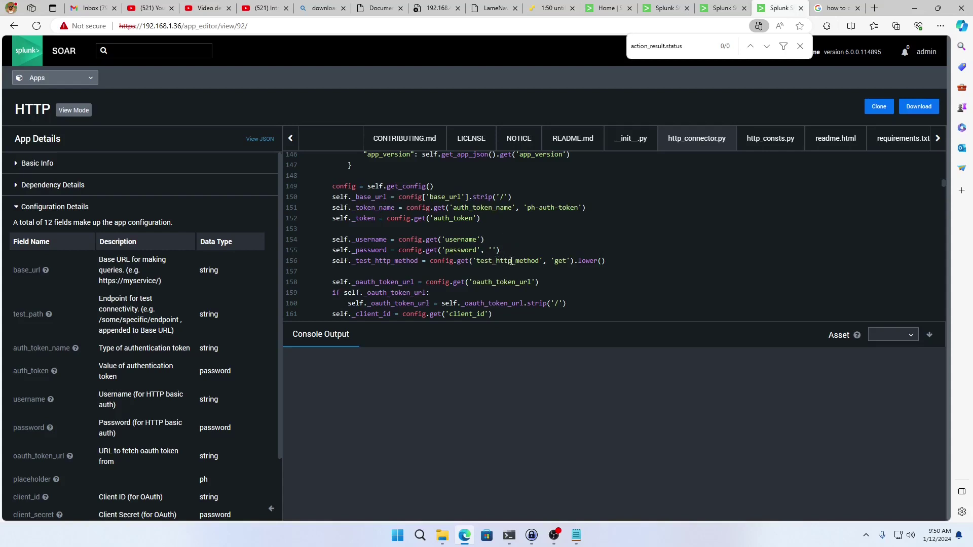
Scroll through the http_connector.py source beside the configuration field table.
scroll(521, 261, "up", 3)
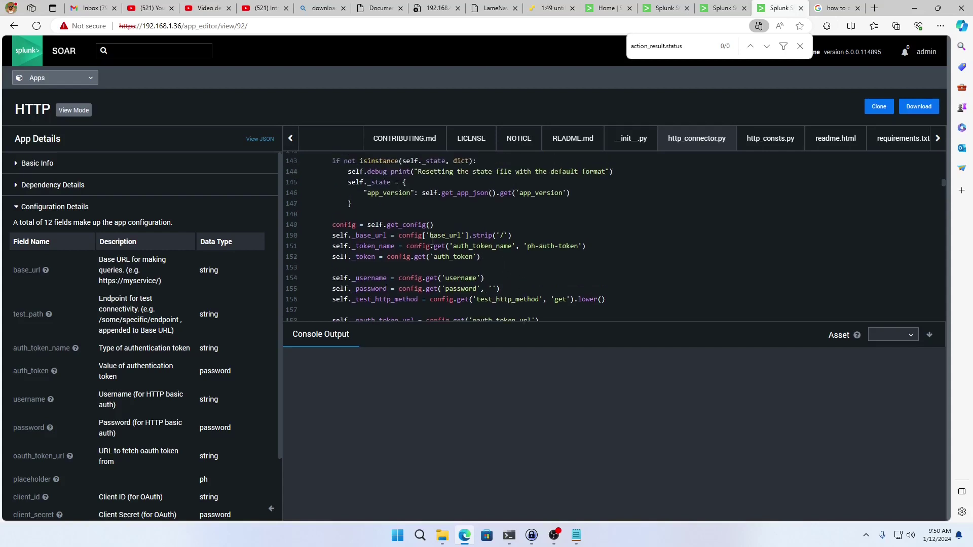
scroll(426, 266, "down", 8)
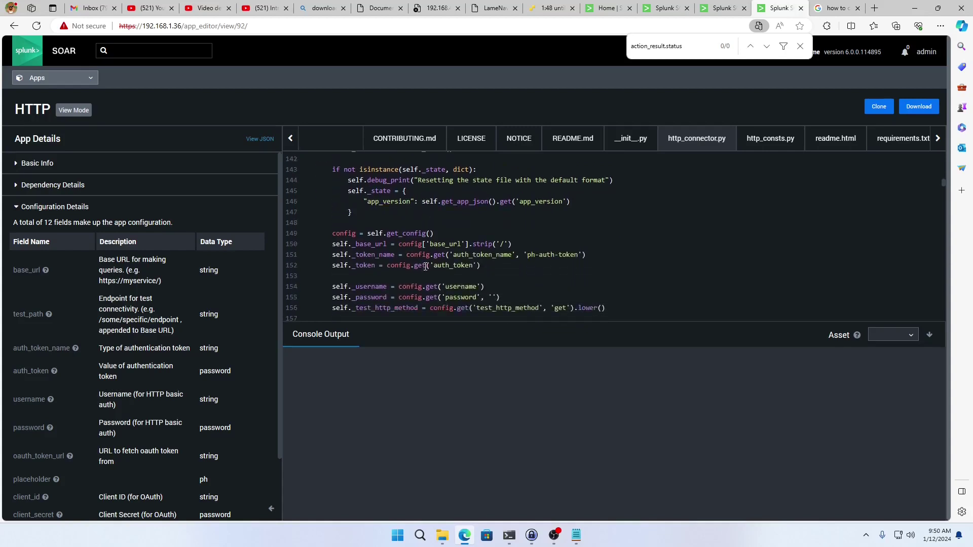
scroll(475, 277, "up", 1)
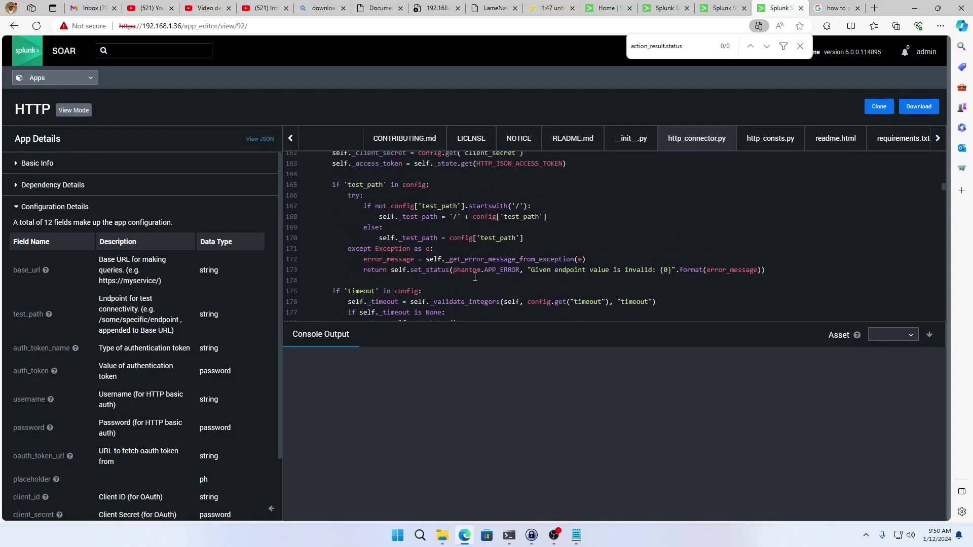
scroll(475, 278, "down", 2)
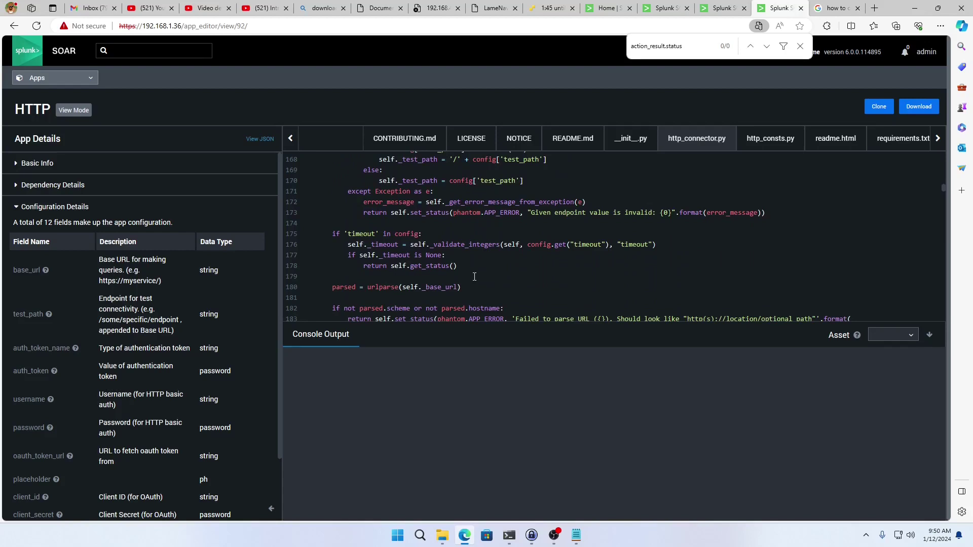
scroll(474, 276, "down", 3)
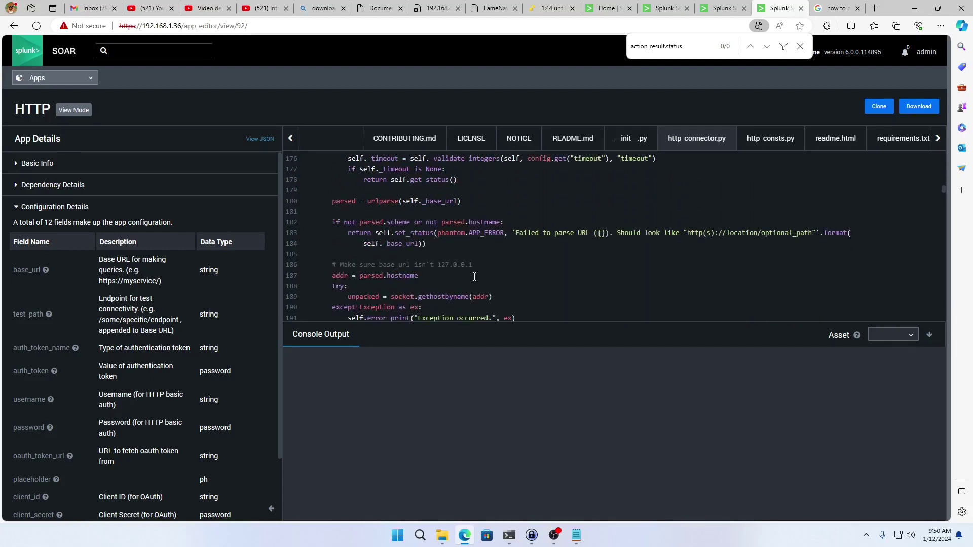
scroll(475, 277, "down", 20)
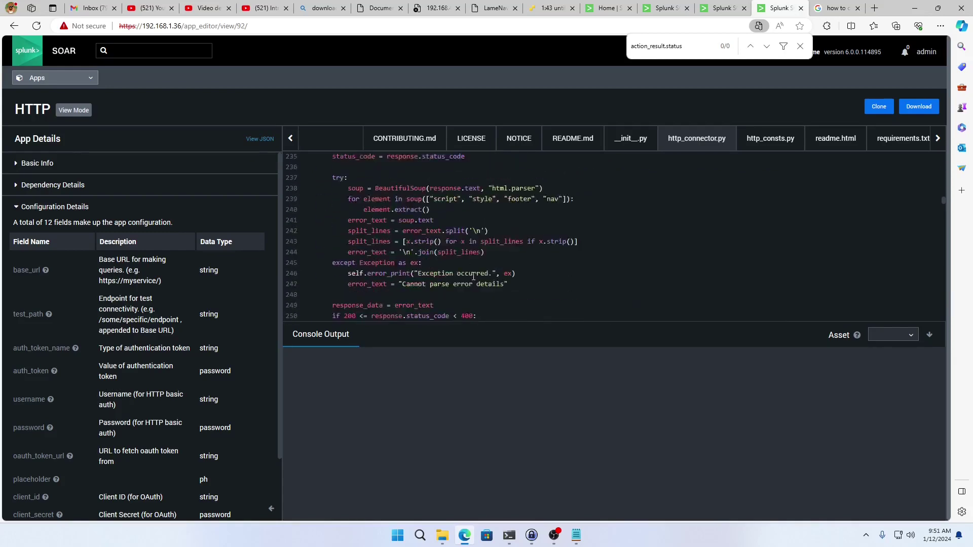
scroll(474, 277, "down", 20)
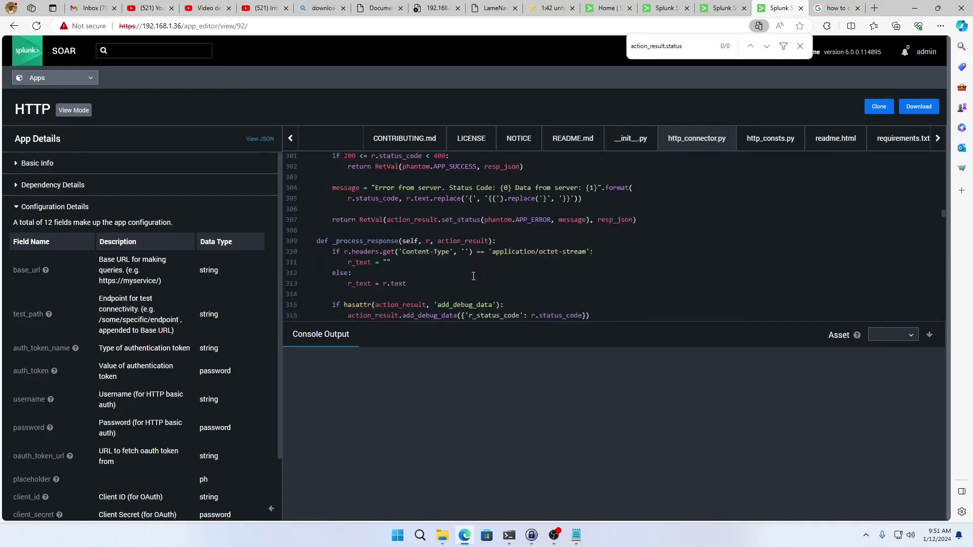
scroll(474, 277, "down", 4)
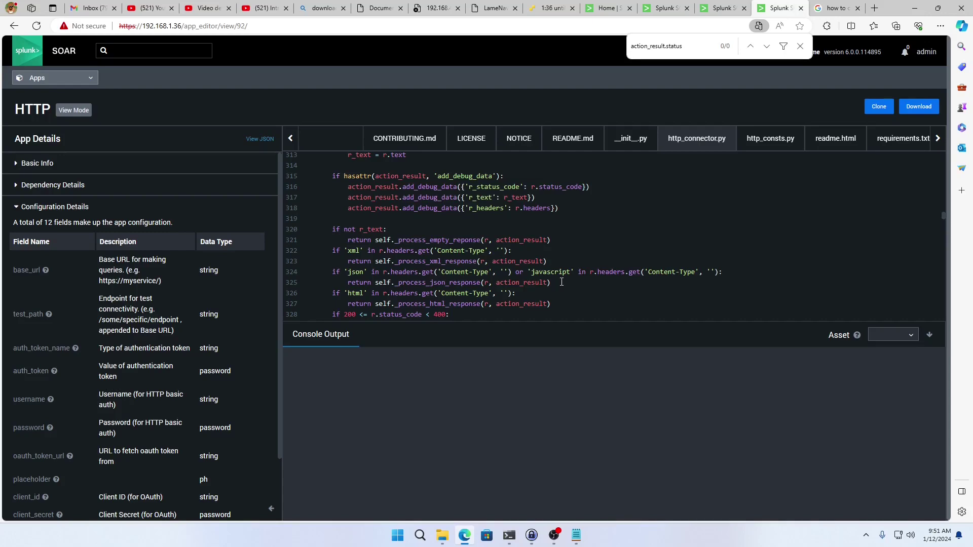
scroll(562, 282, "down", 15)
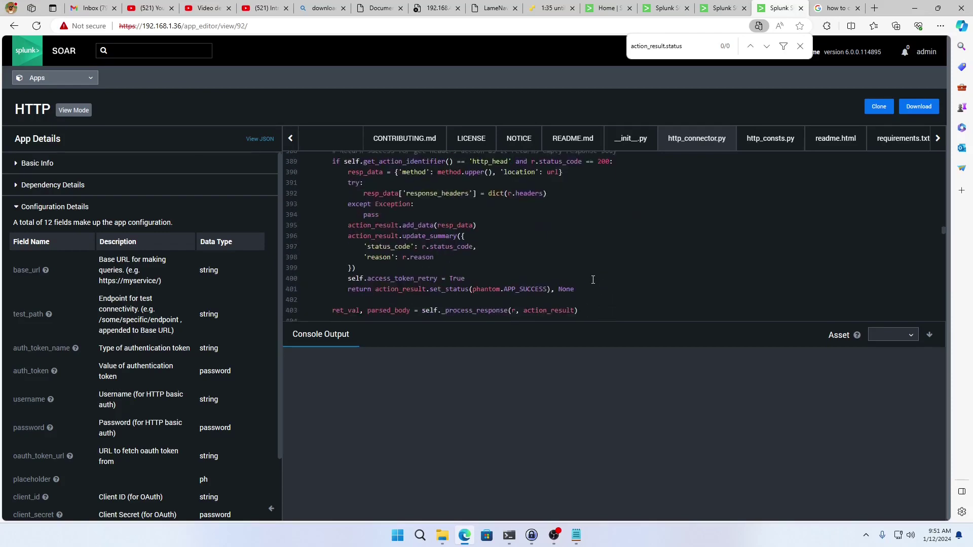
scroll(593, 280, "down", 5)
Select update_summary on line 420, clear the selection, and scroll back up the code.
double_click(414, 261)
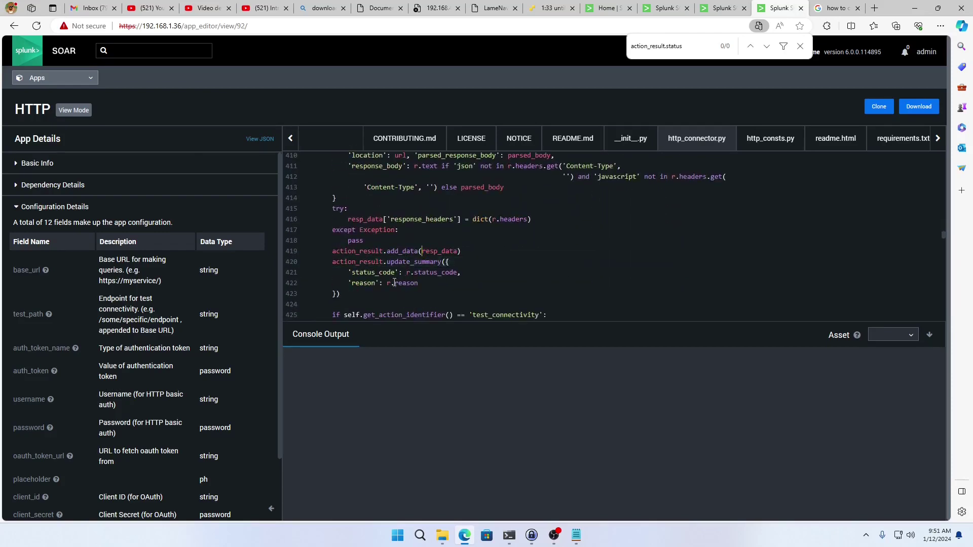
left_click(587, 250)
scroll(499, 259, "down", 1)
scroll(550, 255, "up", 5)
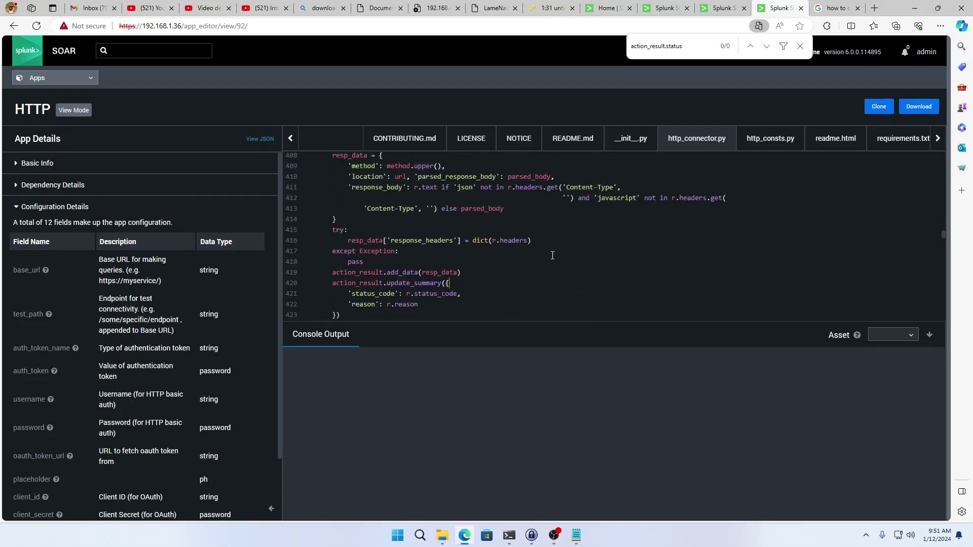
scroll(580, 270, "up", 4)
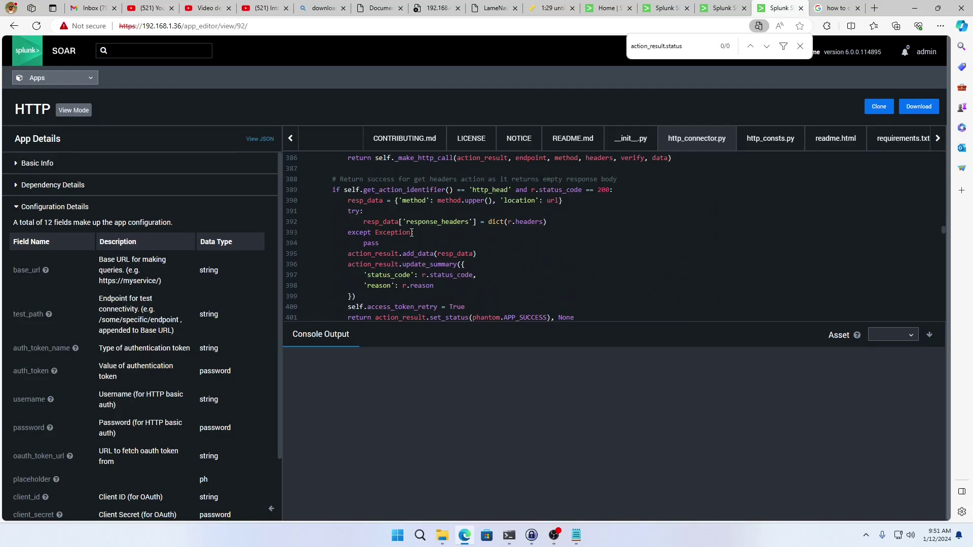
scroll(420, 236, "up", 12)
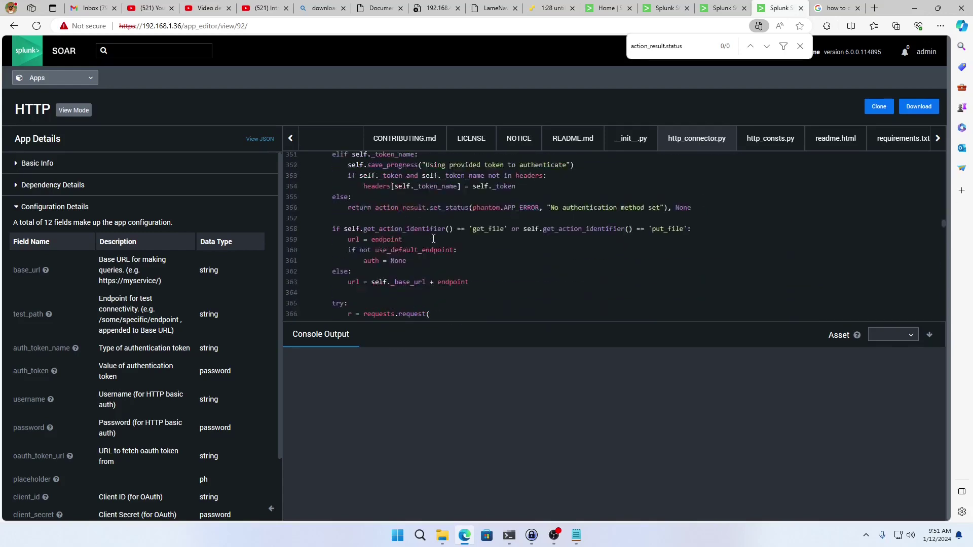
scroll(433, 238, "up", 20)
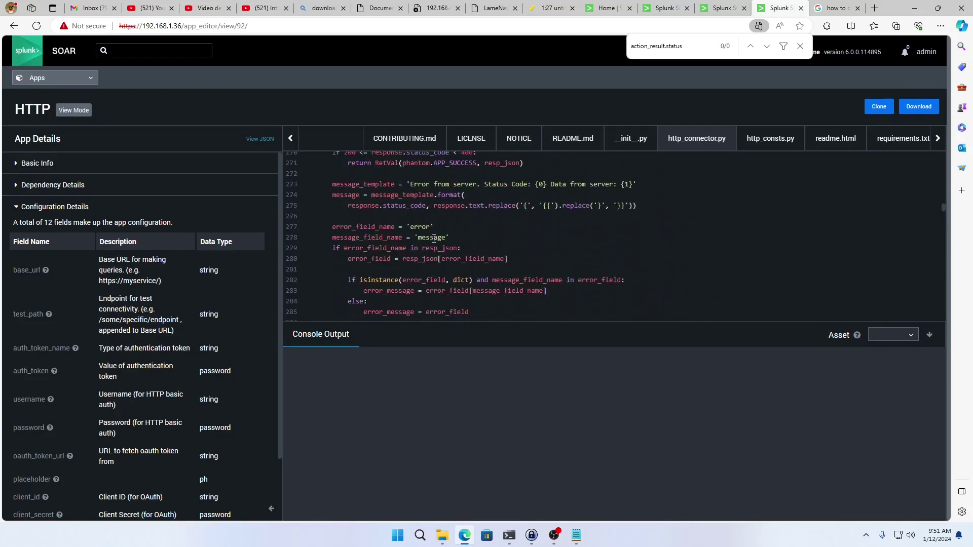
Collapse Configuration Details and close the find bar, leaving the _process_response code in view.
left_click(16, 210)
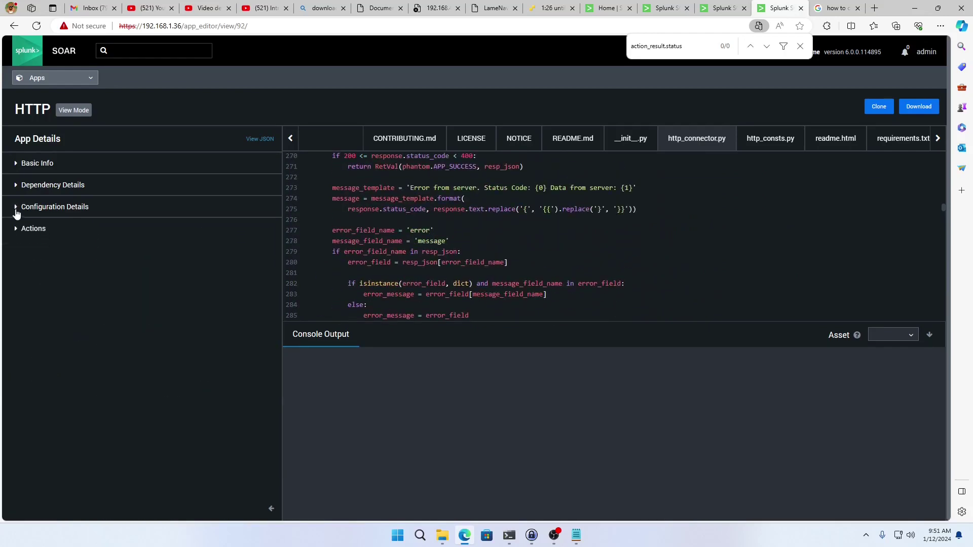
scroll(494, 264, "down", 11)
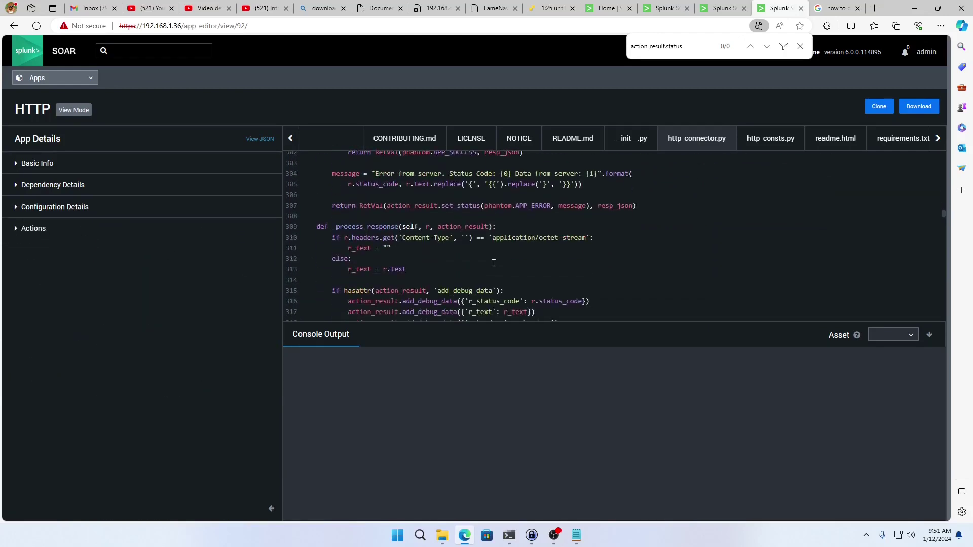
scroll(494, 264, "down", 2)
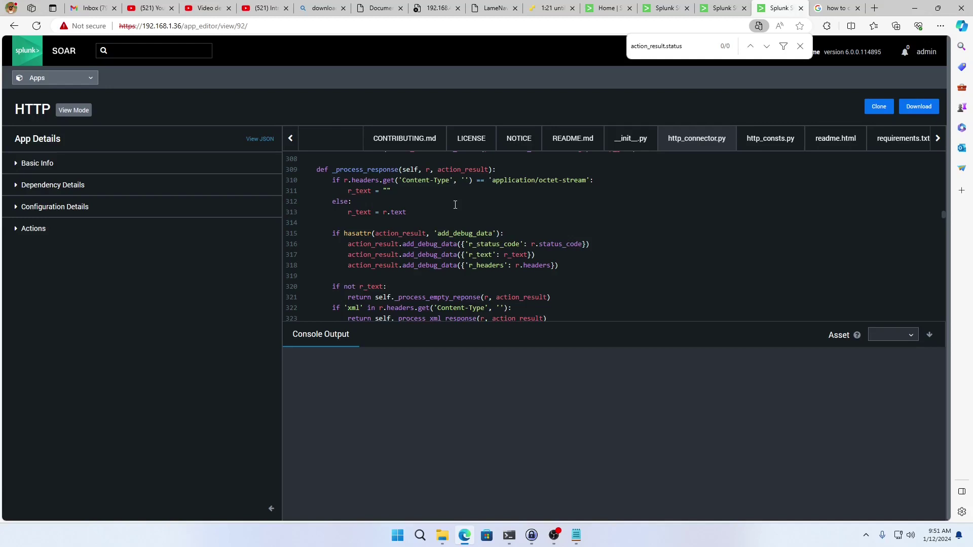
left_click(800, 47)
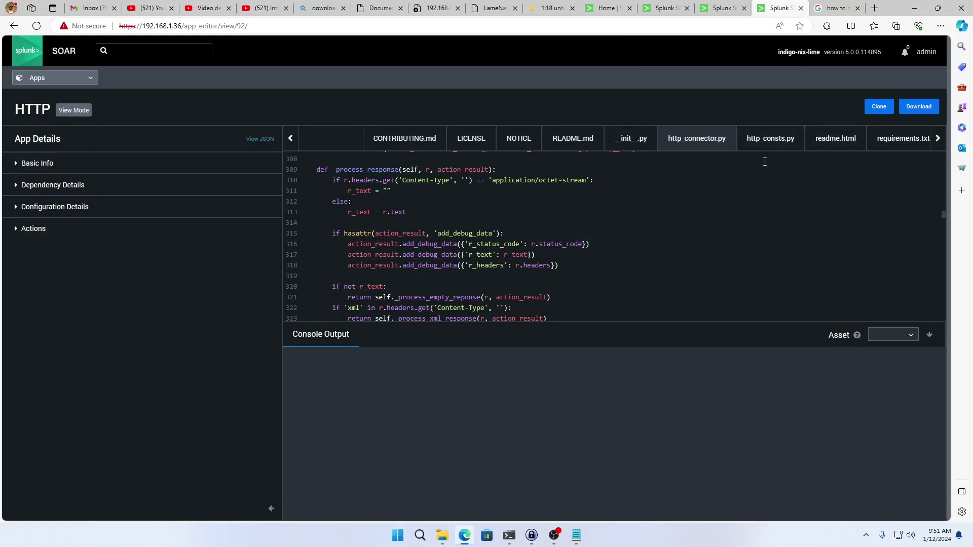